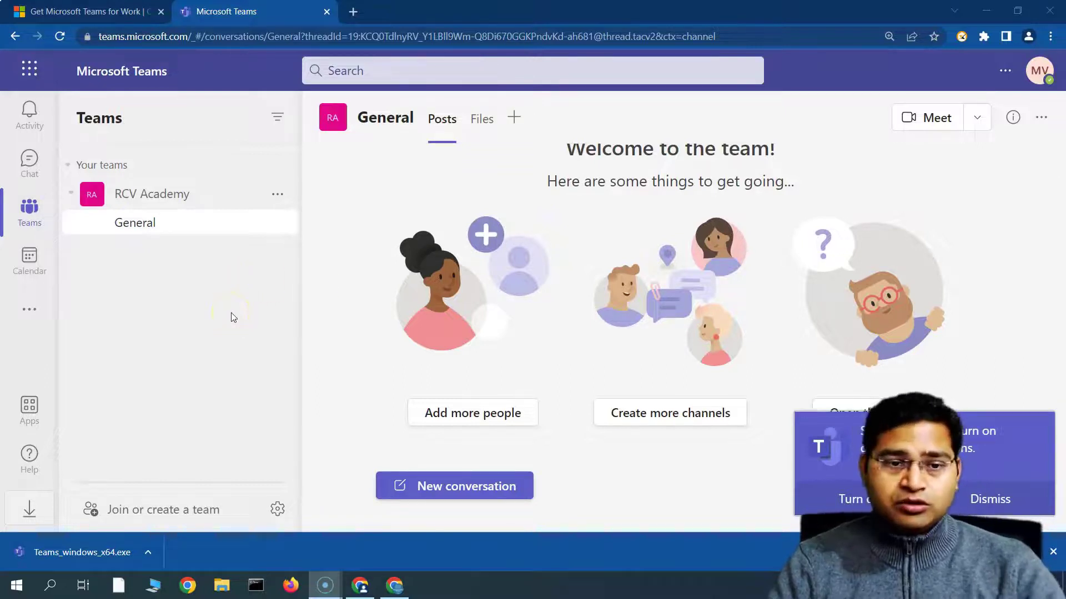
Run the downloaded Teams_windows_x64.exe installer and minimize the browser window
click(147, 552)
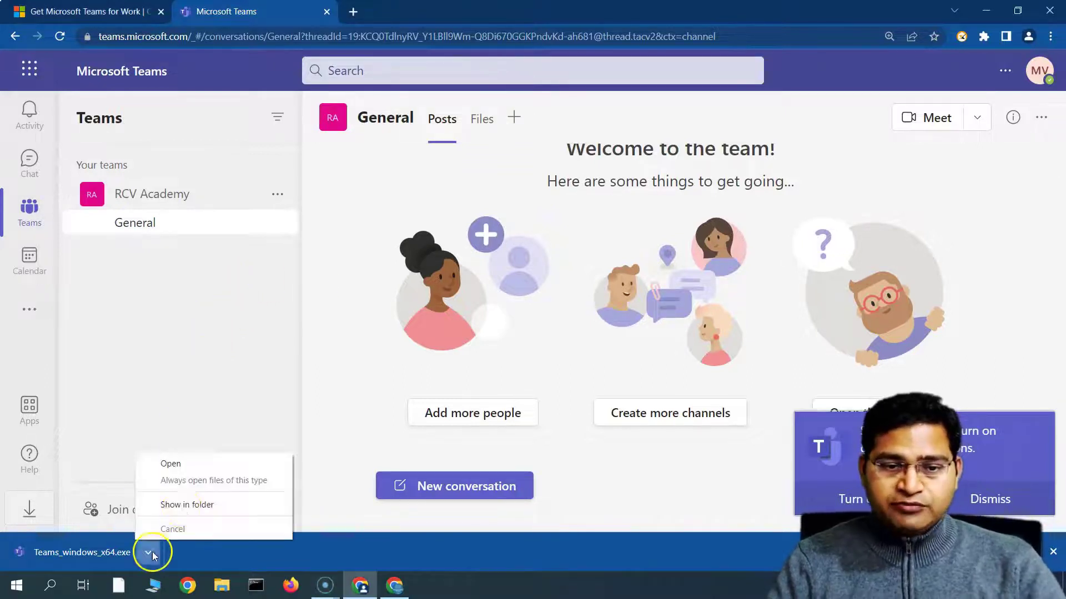
click(193, 465)
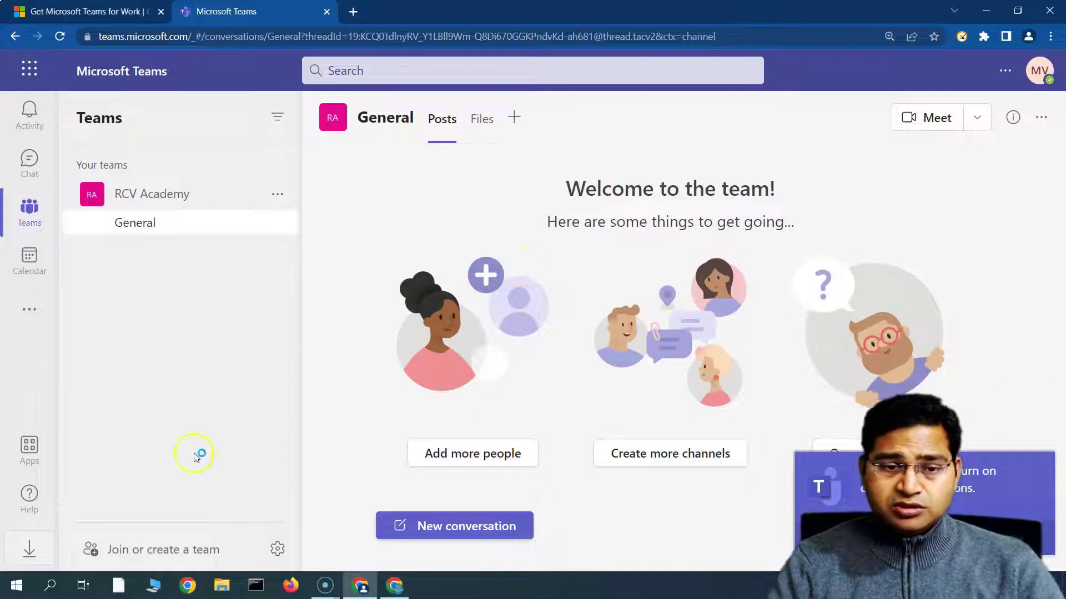
click(986, 11)
click(980, 11)
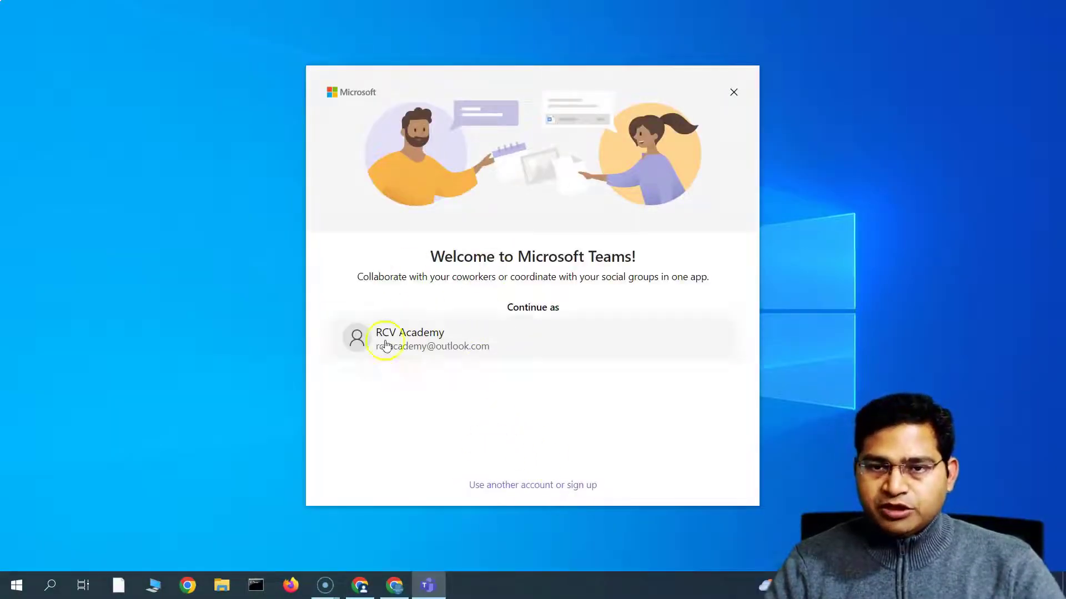
Choose to sign in with another account and submit the account's e-mail address
click(526, 487)
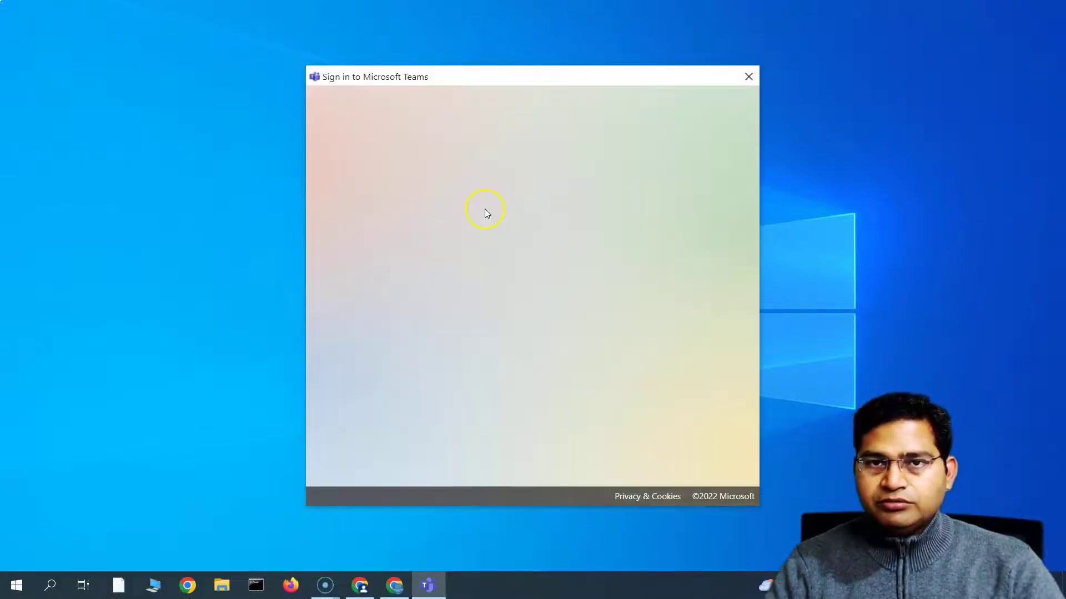
click(441, 289)
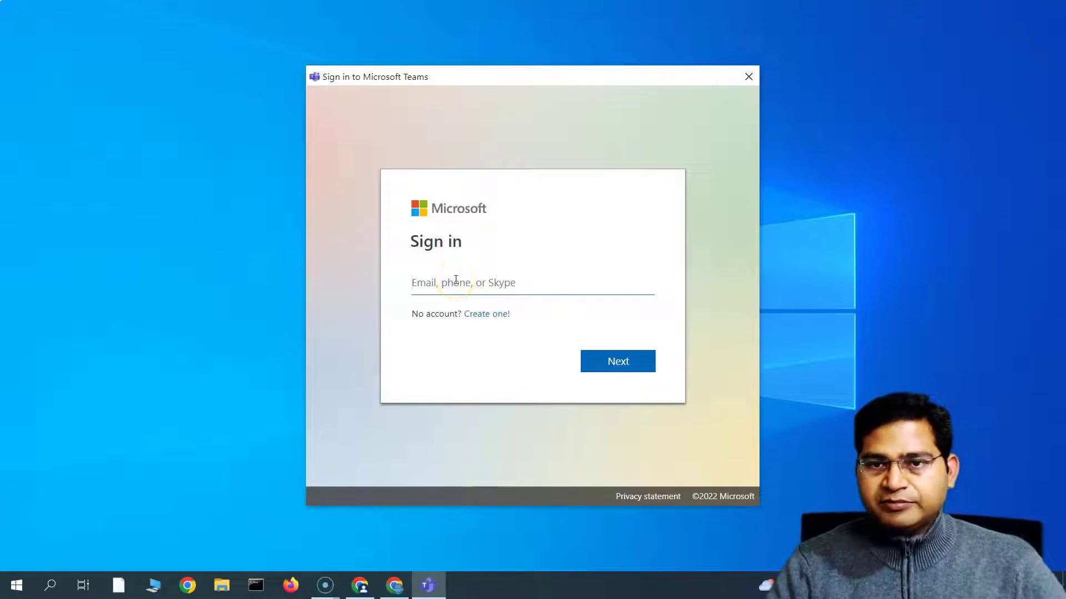
key(ctrl+v)
click(623, 362)
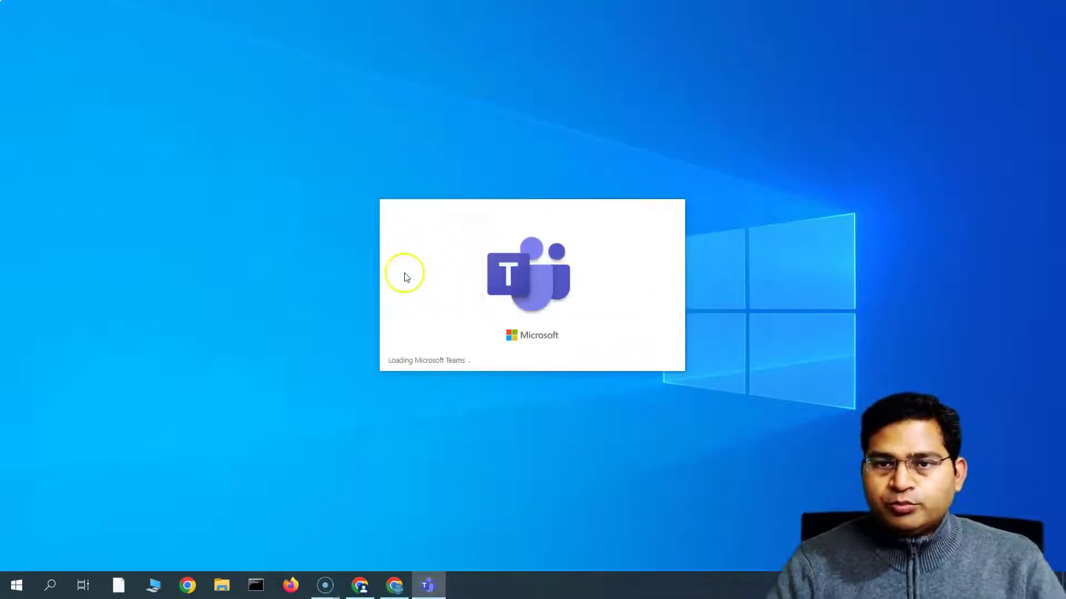
Enter the account password, sign in, and agree to stay signed in to all apps on this device
text(•)
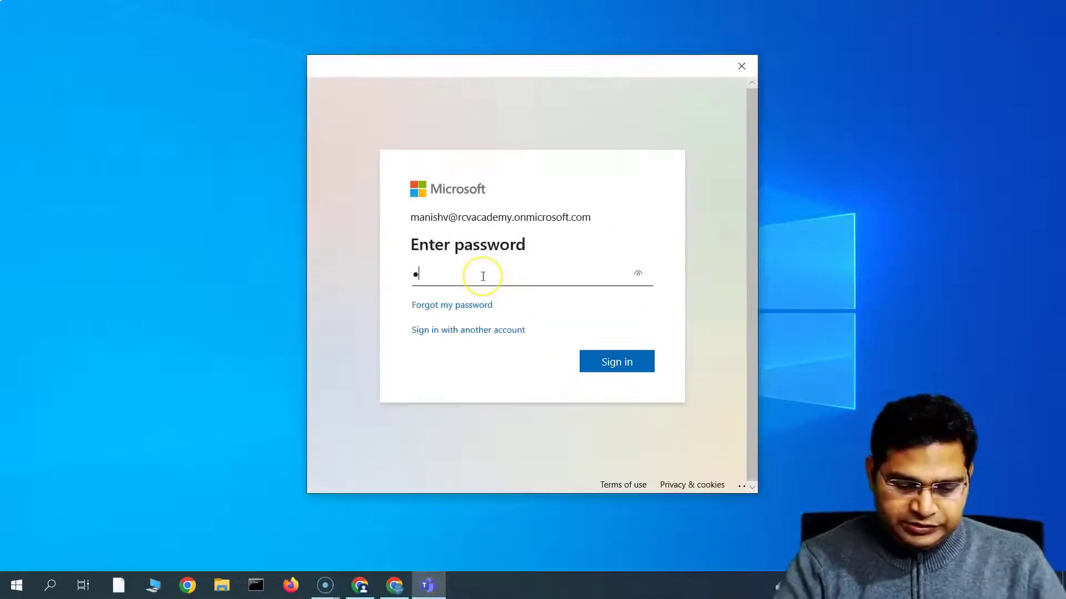
text(••••••••)
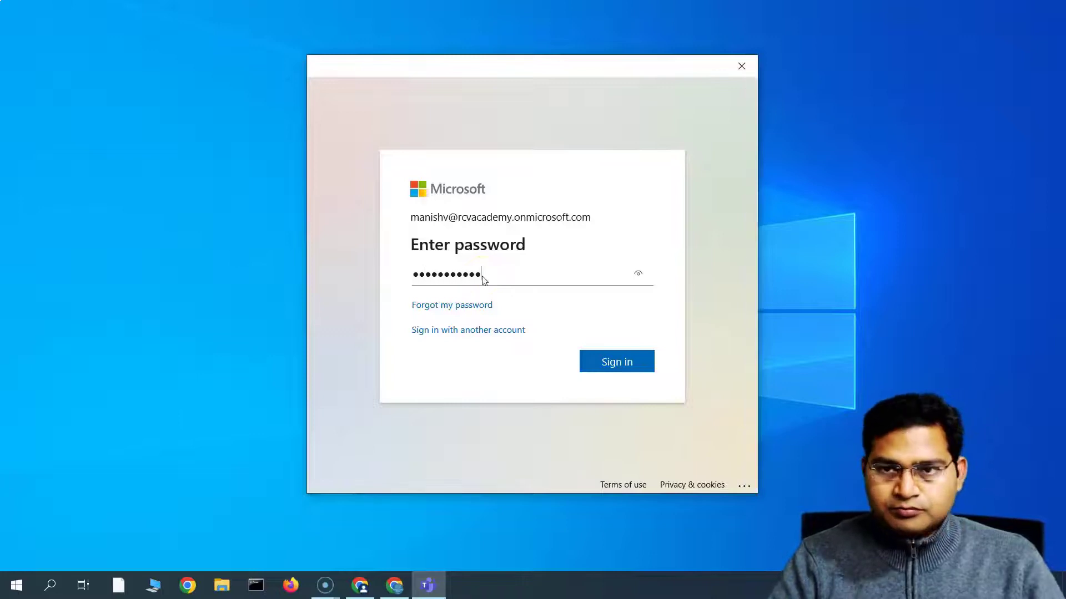
key(Return)
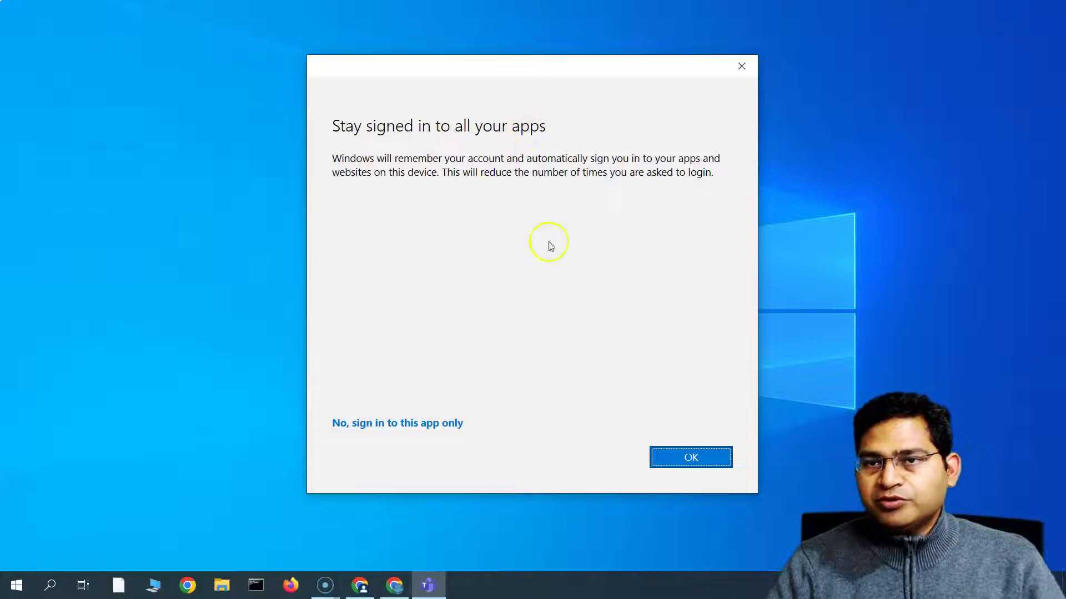
click(690, 461)
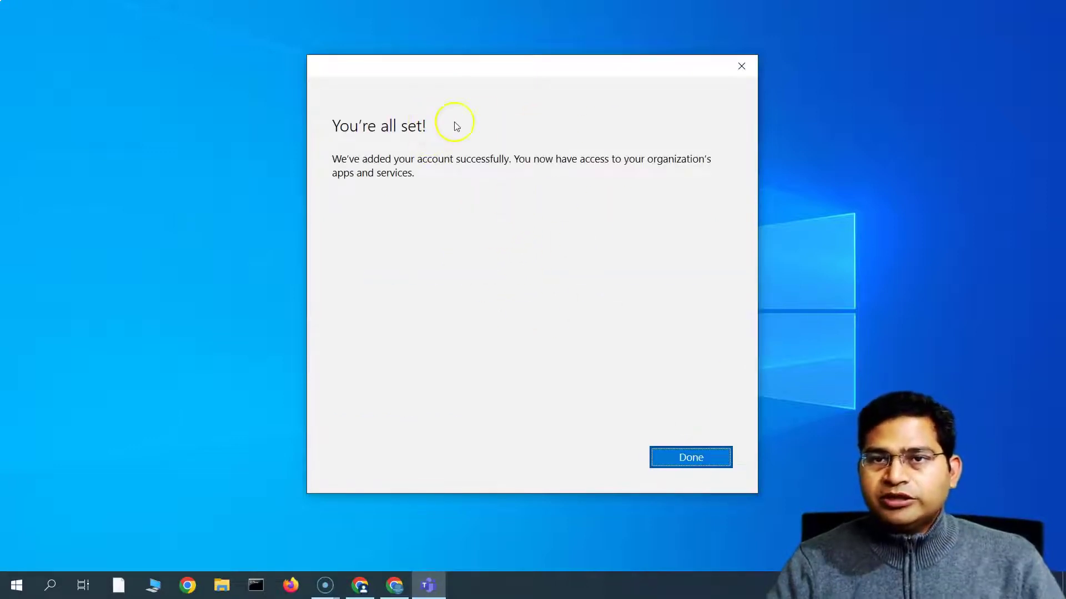
click(706, 460)
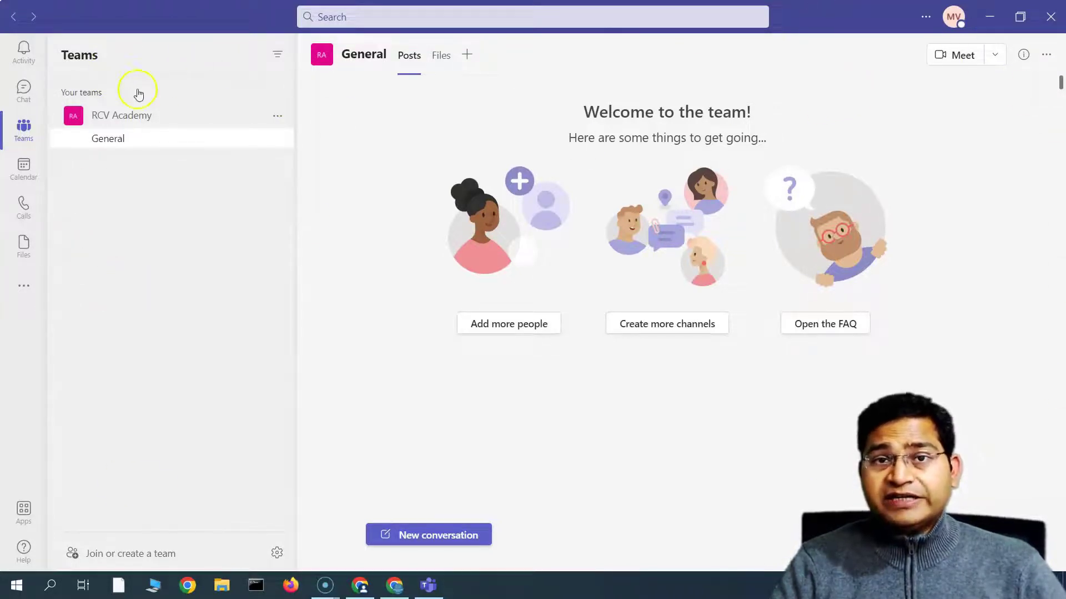
Look through the Activity feed, Chat and Teams sections, dismissing the webcam notification
click(193, 354)
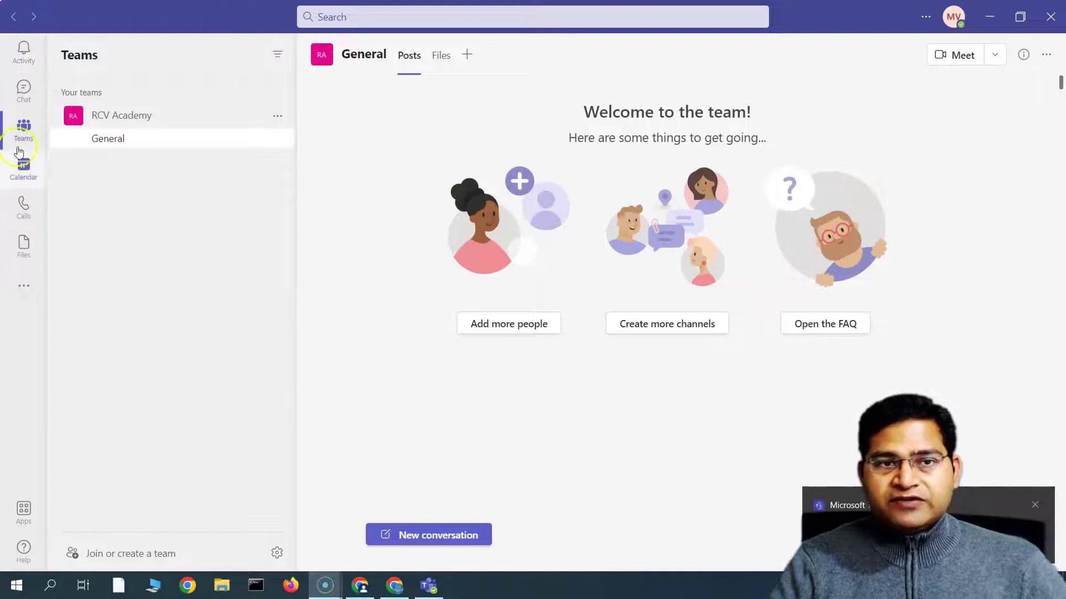
click(23, 57)
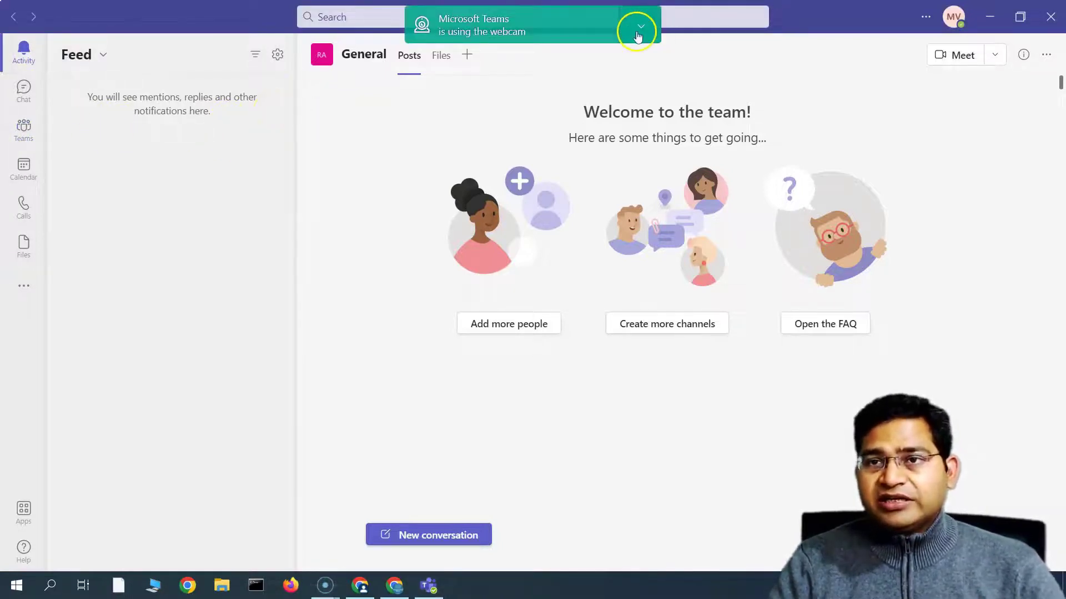
click(638, 26)
click(574, 48)
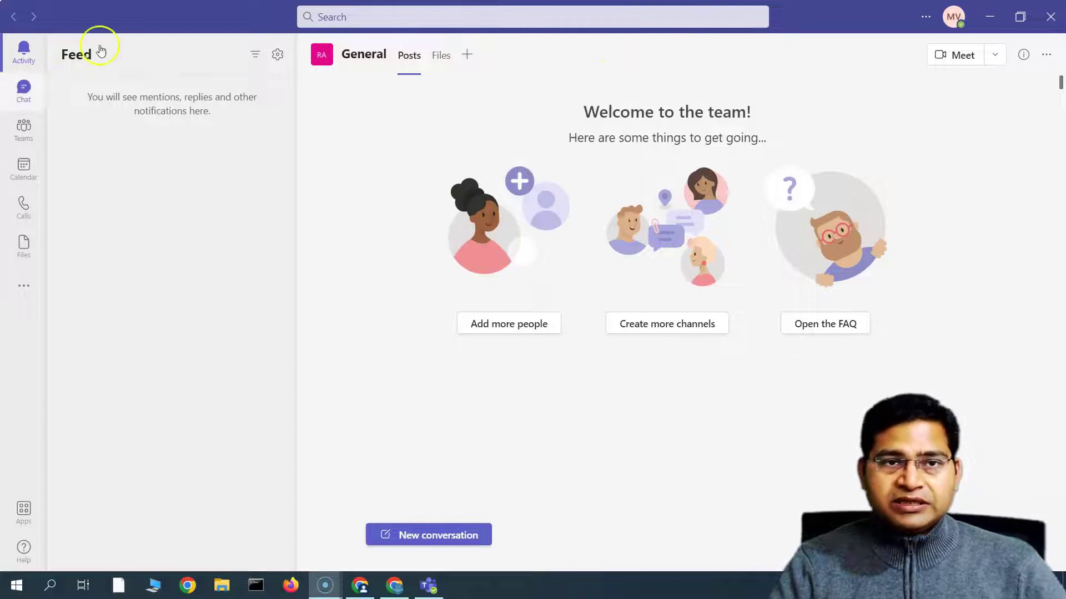
click(24, 98)
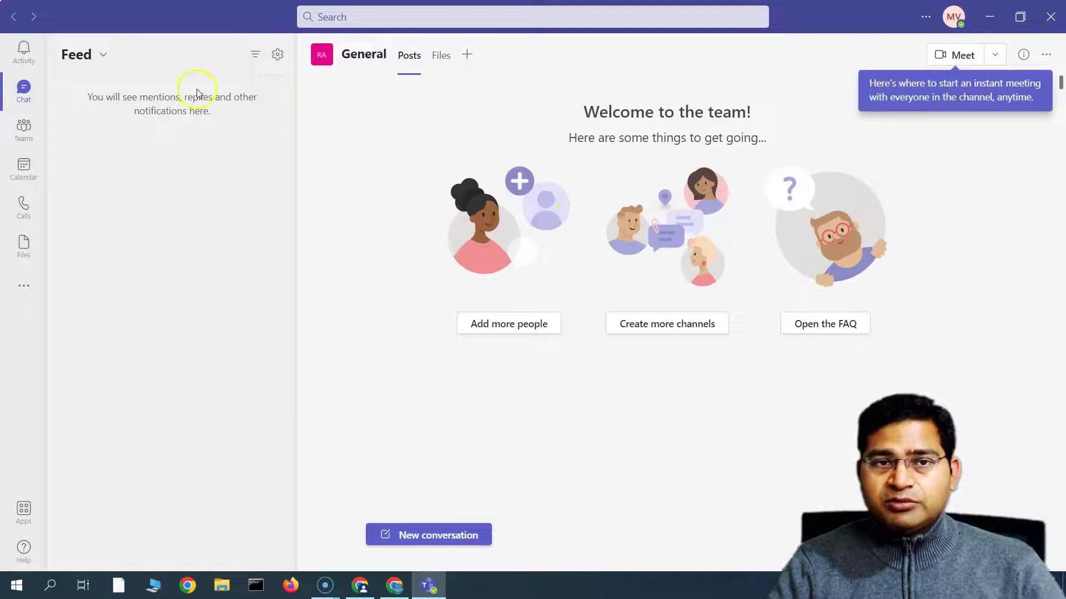
click(21, 133)
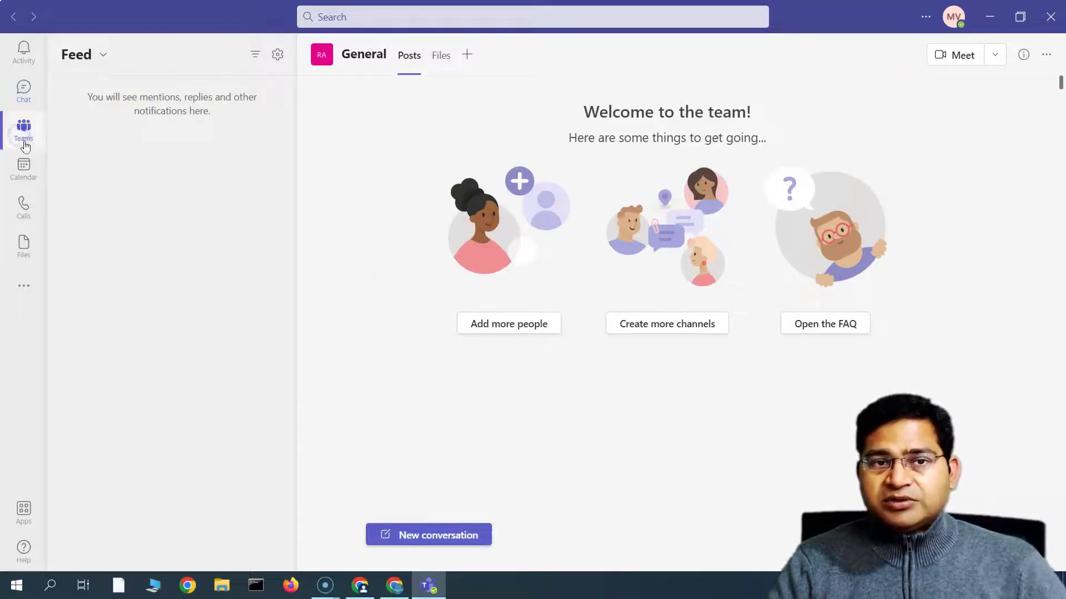
key(ctrl+0)
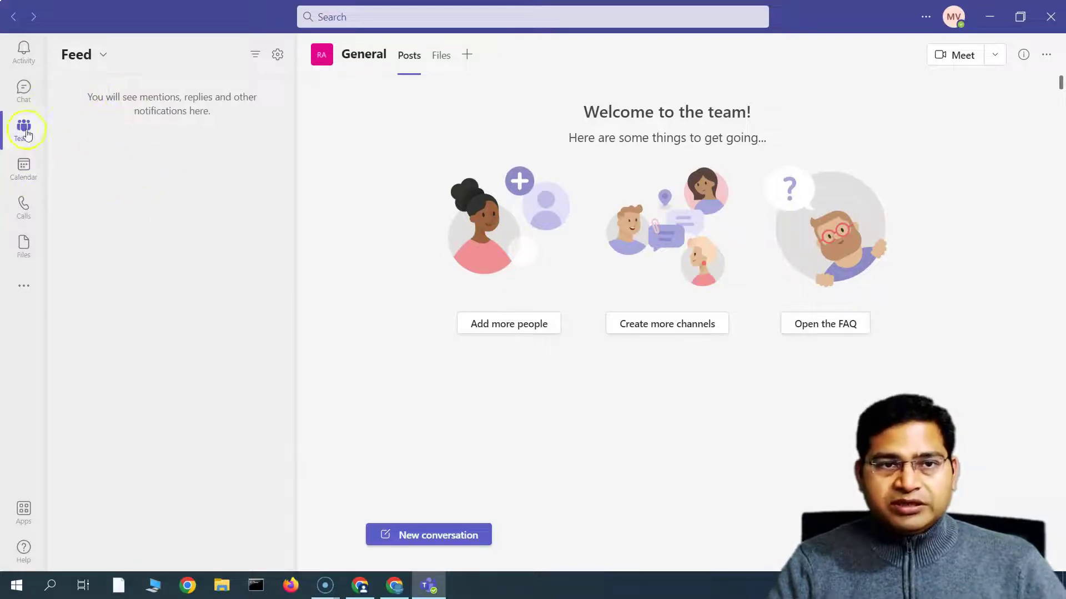
View the Calendar, the contacts within Calls, and the Files section
click(247, 152)
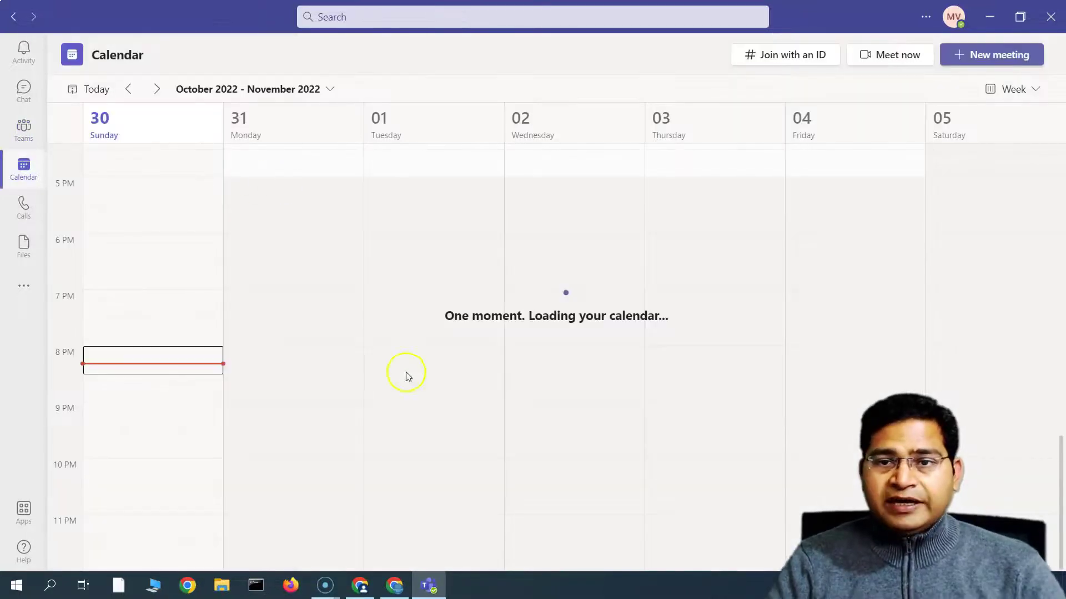
click(16, 218)
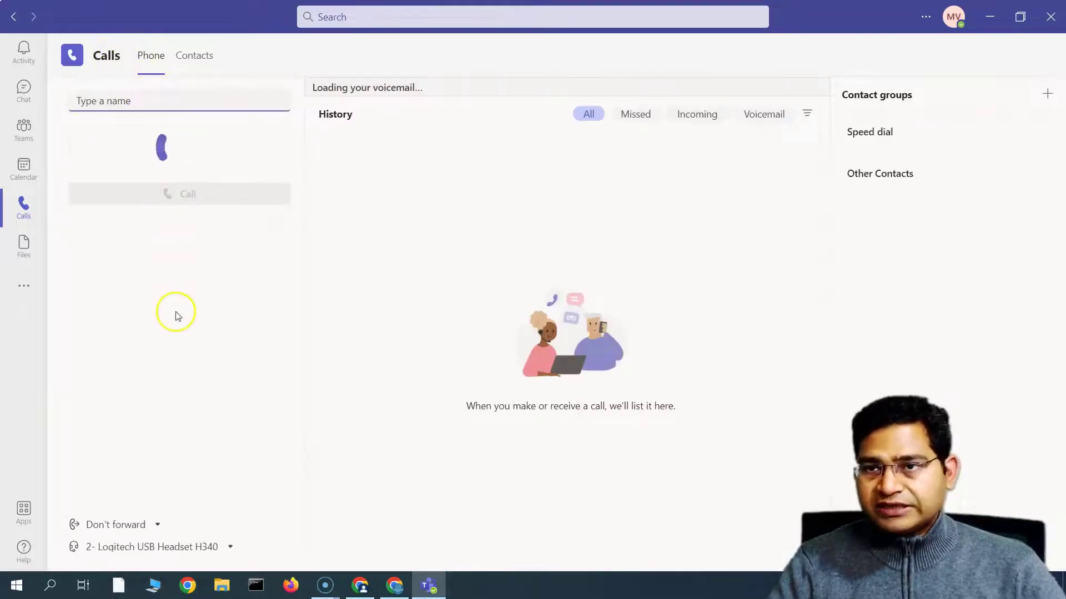
click(191, 58)
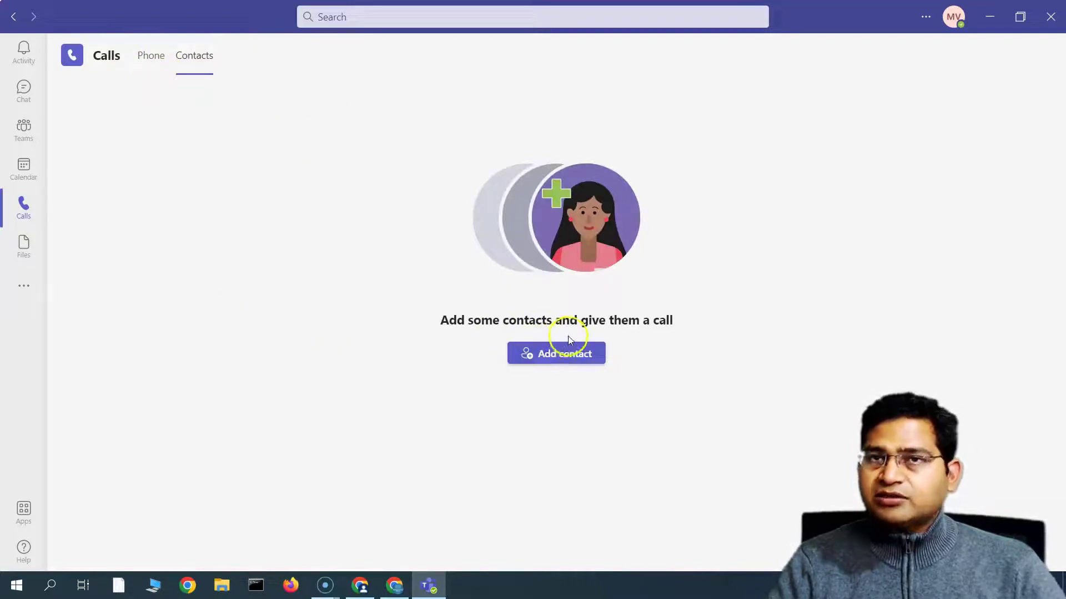
click(25, 256)
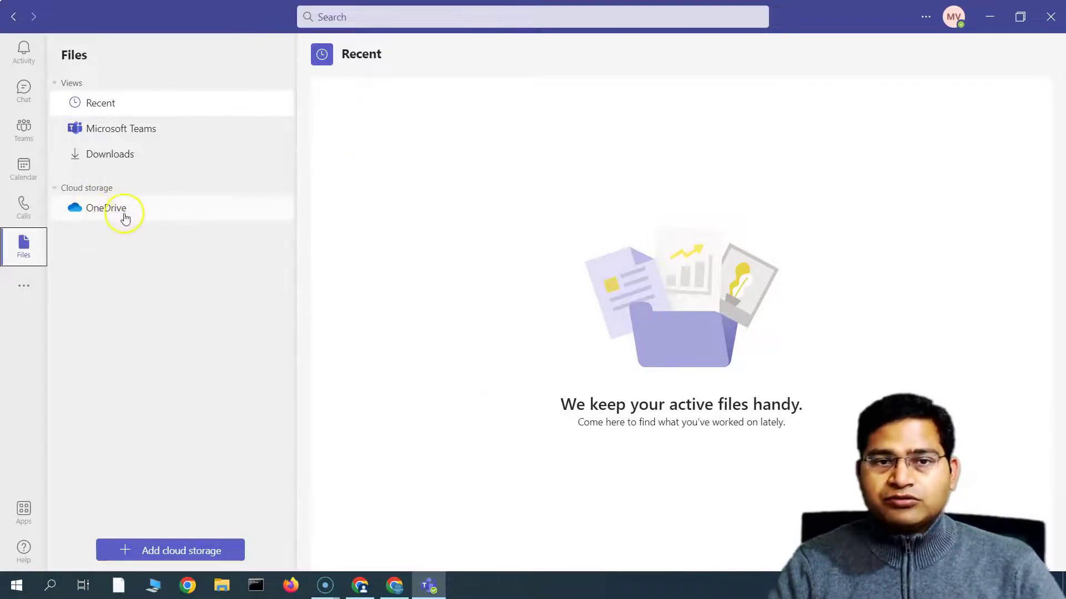
Look through the list of additional apps and the full Apps catalogue
click(22, 290)
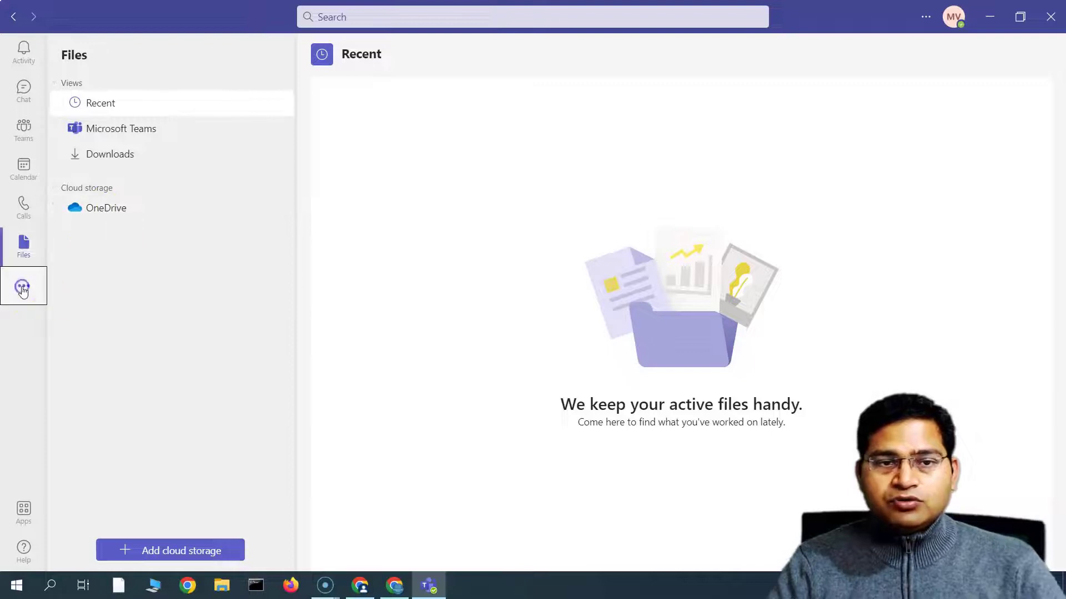
click(22, 289)
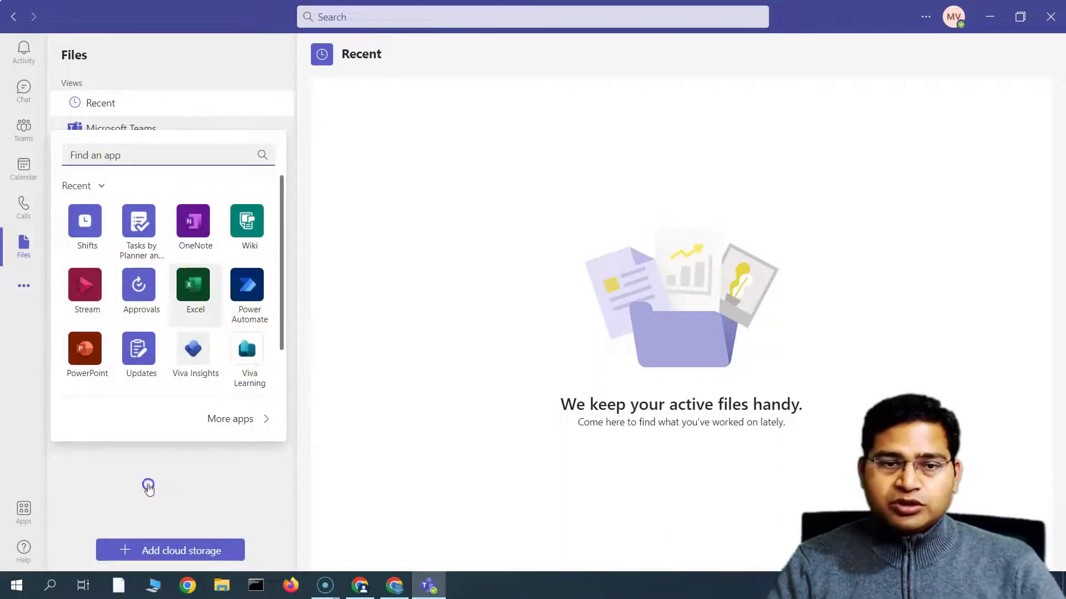
click(124, 459)
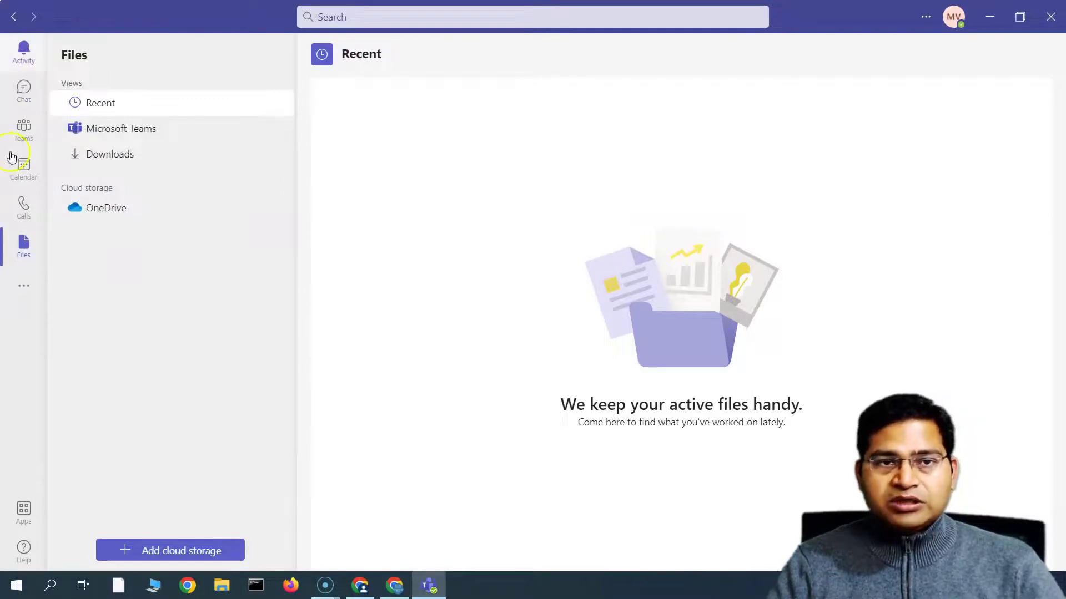
click(25, 514)
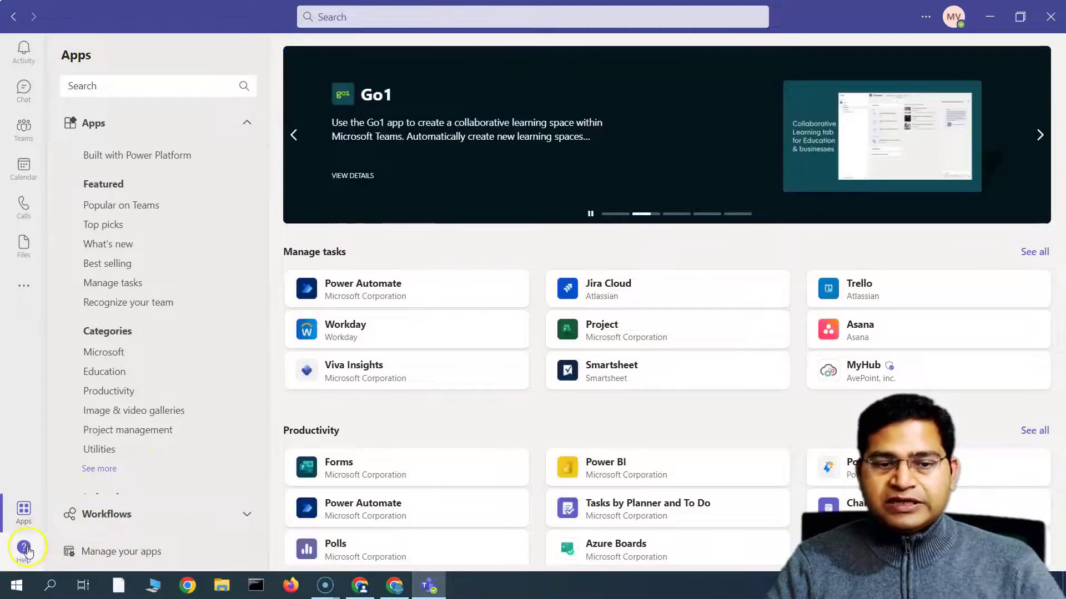
click(25, 89)
click(309, 18)
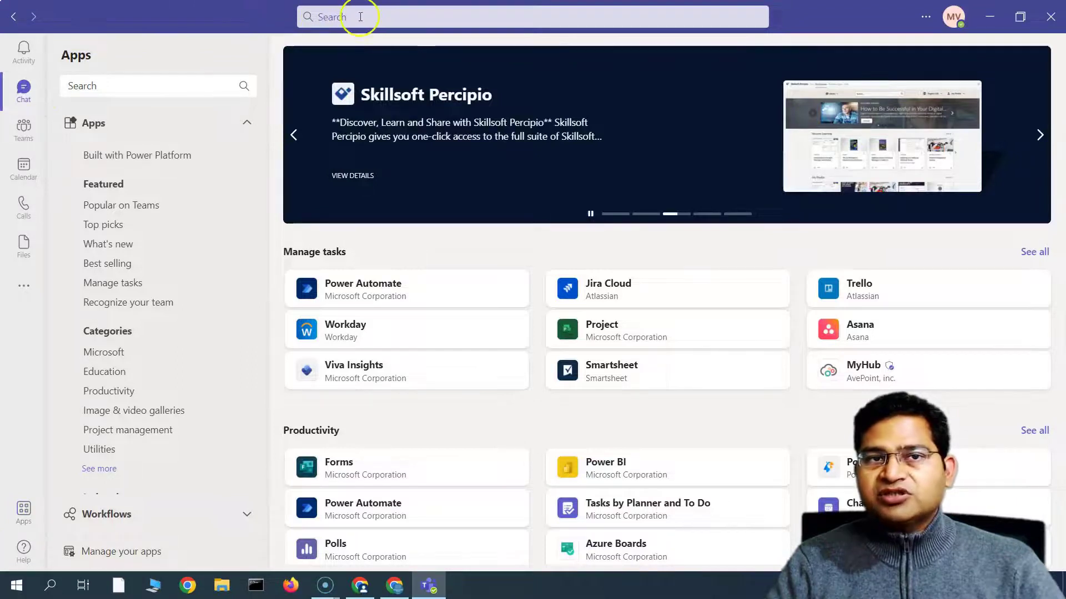
Reset the app zoom to 100%, raise it to 120%, and restore the window to its smaller size
click(925, 16)
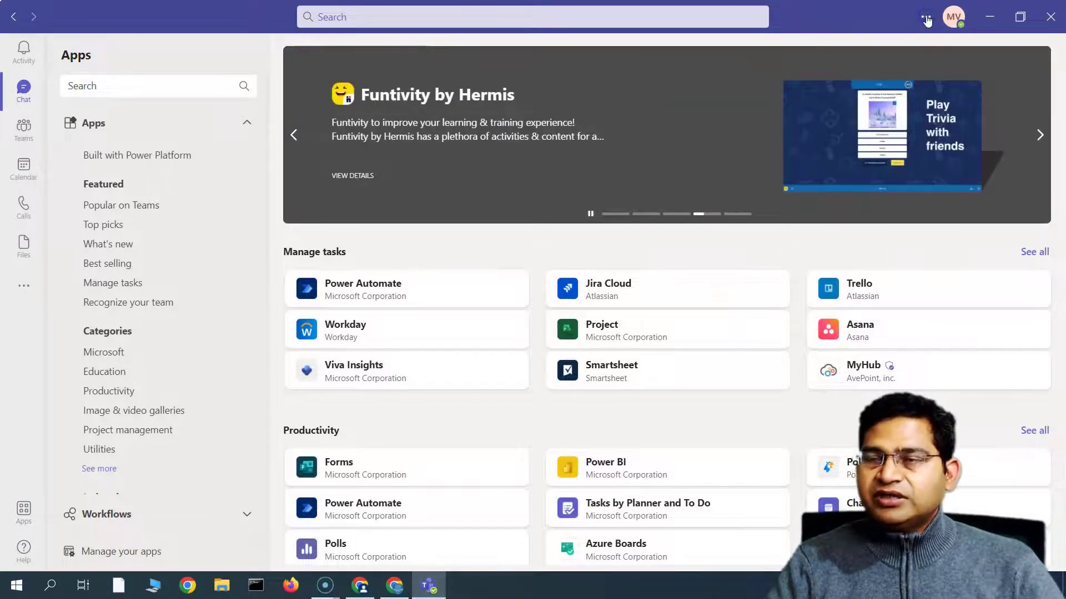
click(888, 55)
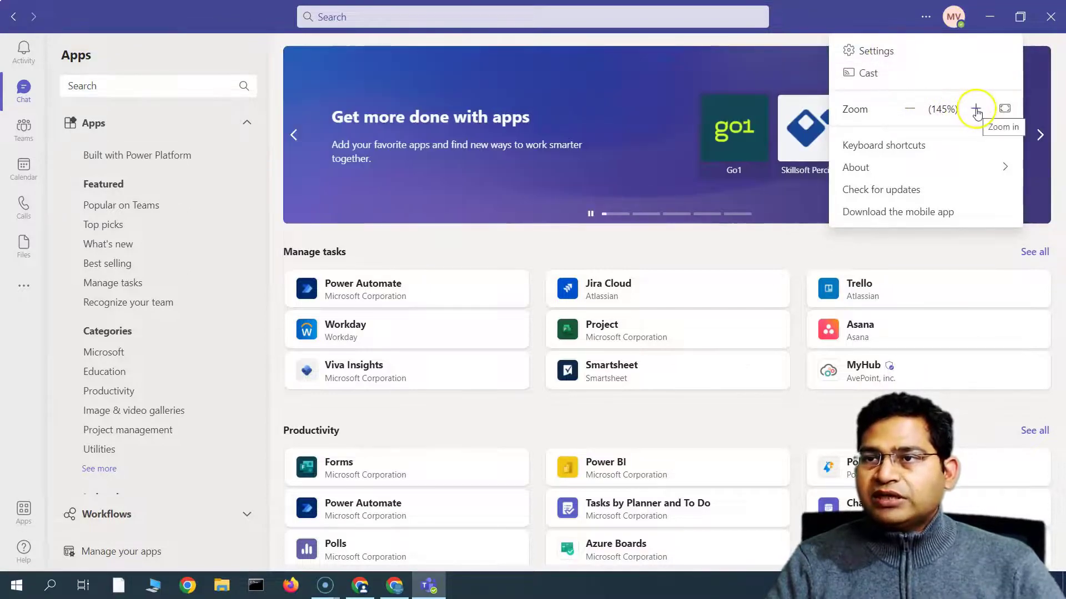
click(1005, 108)
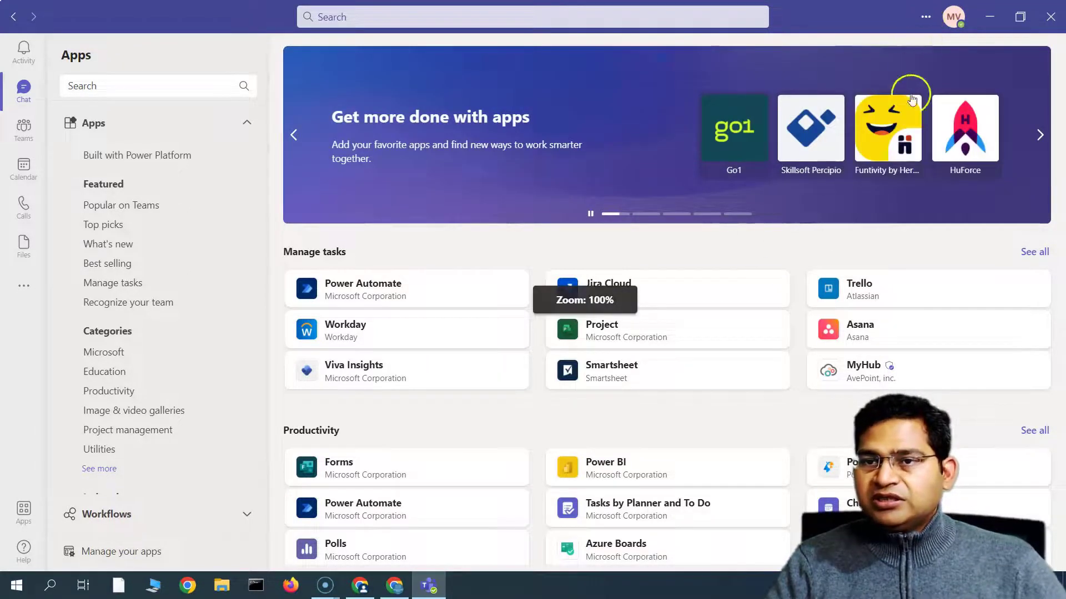
click(976, 109)
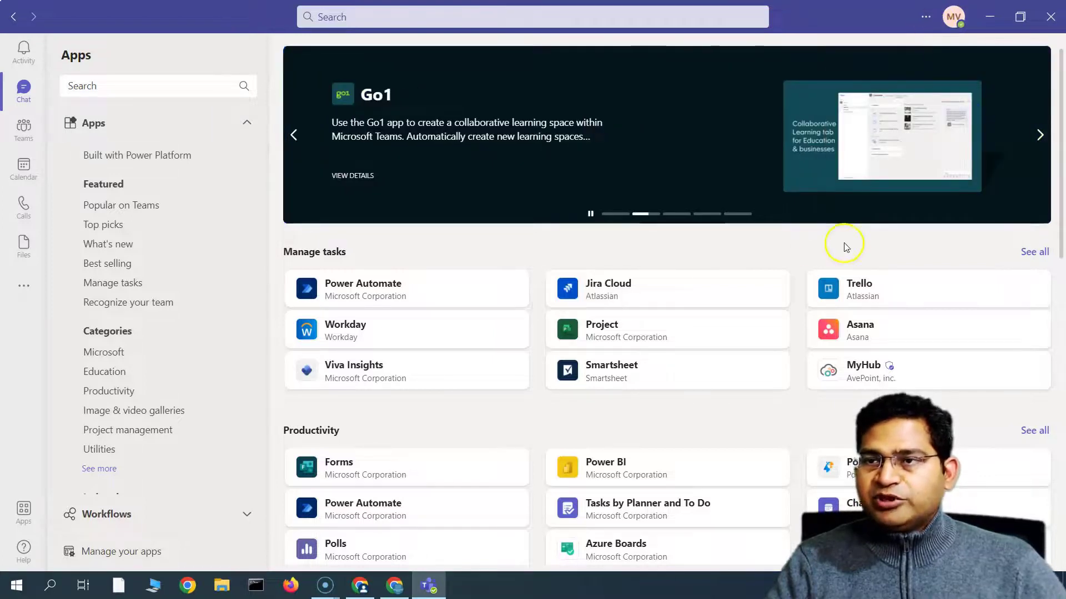
click(1020, 17)
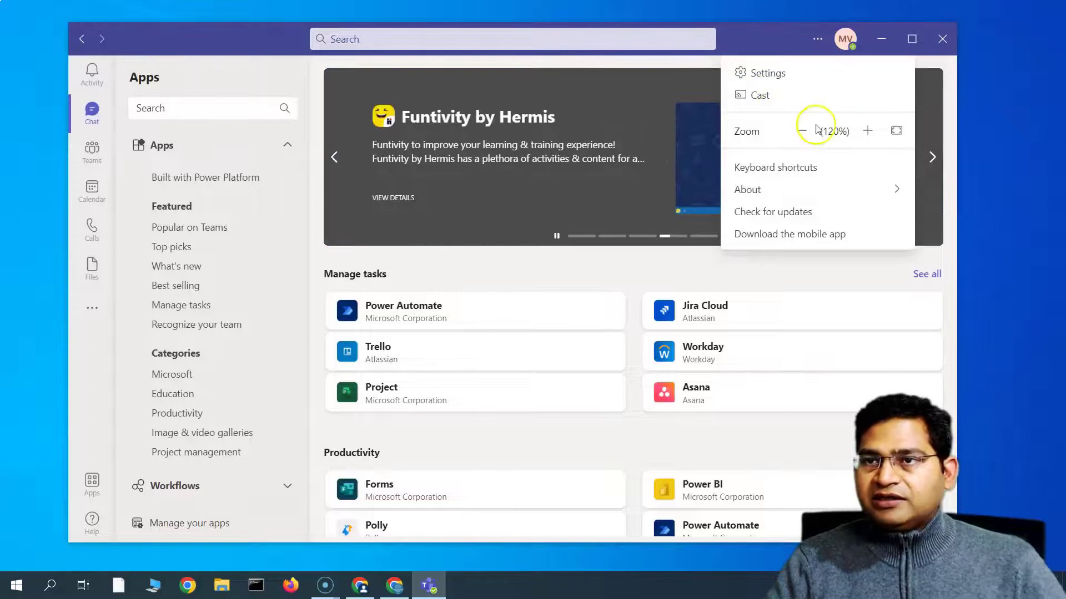
Check the Cast window and the account options, and maximize the Teams window again
click(768, 97)
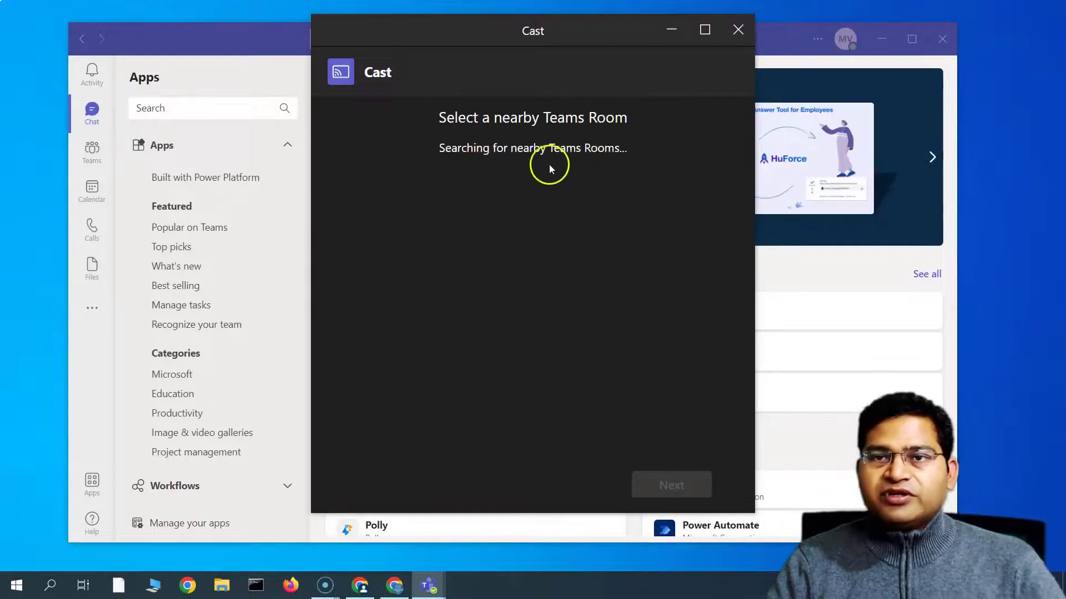
click(744, 30)
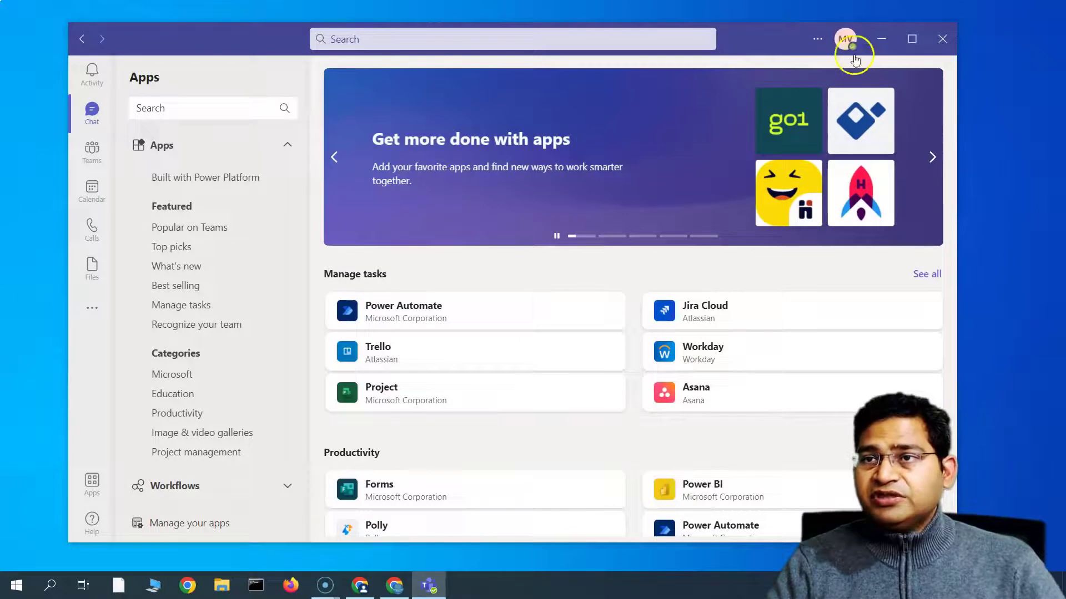
click(845, 40)
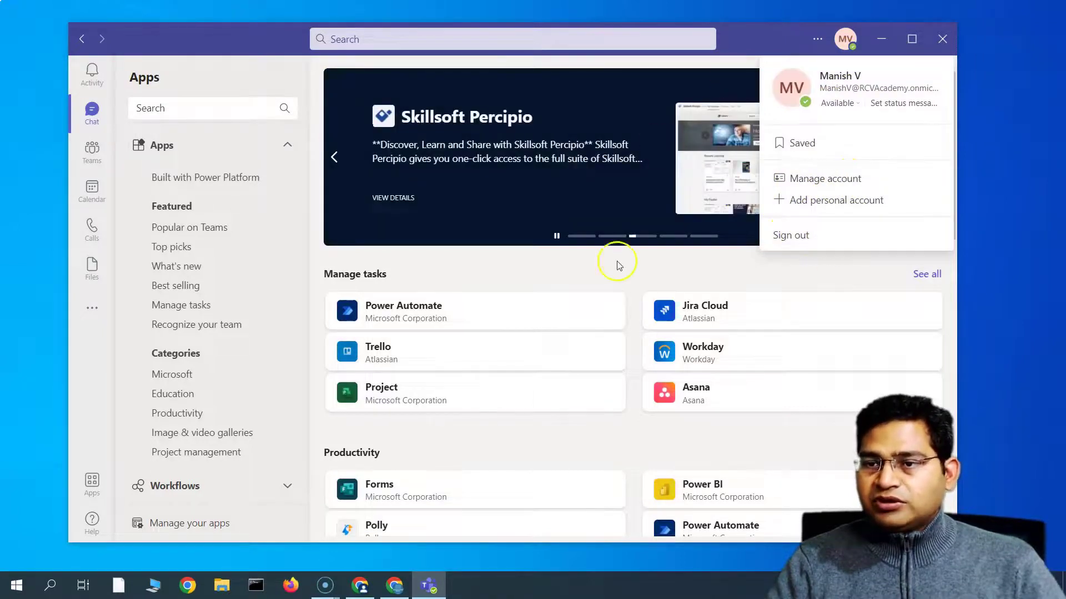
click(912, 39)
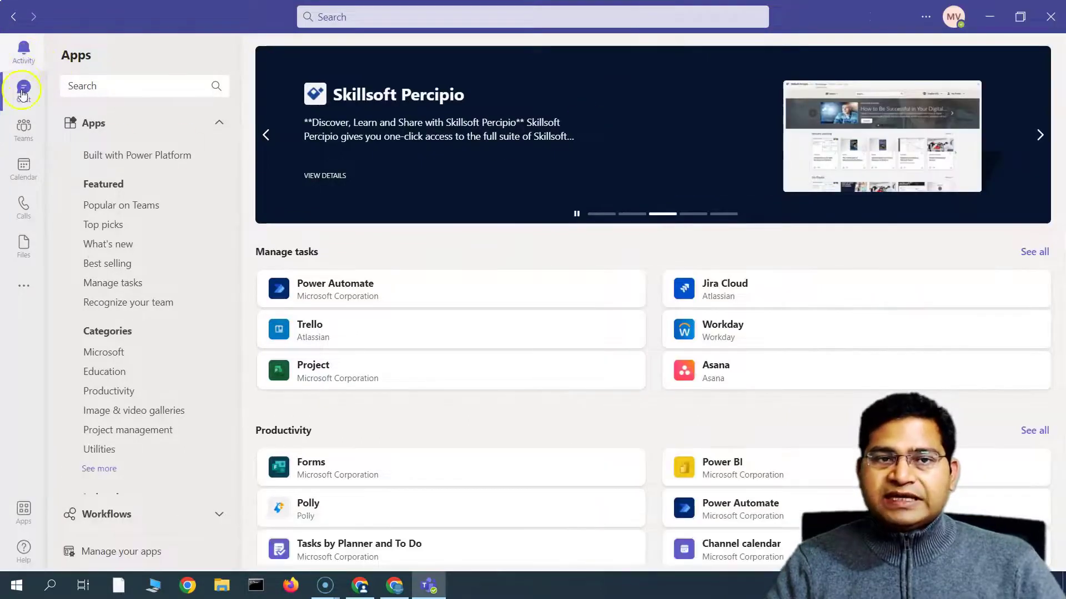
Collapse the RCV Academy team, view the General channel's files, and switch between the Chat and Teams sections
click(24, 128)
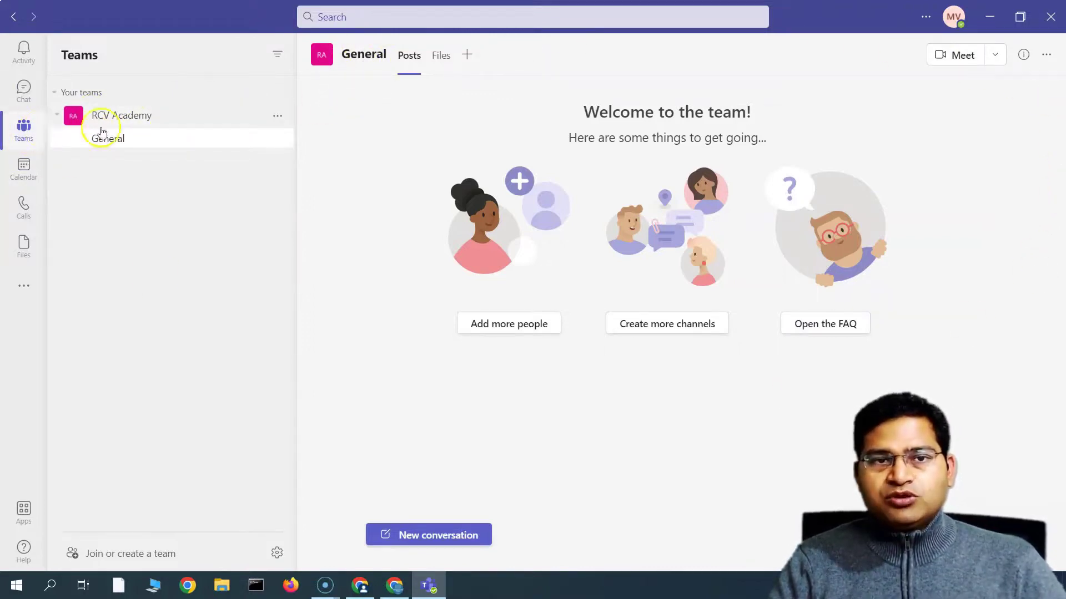
click(143, 119)
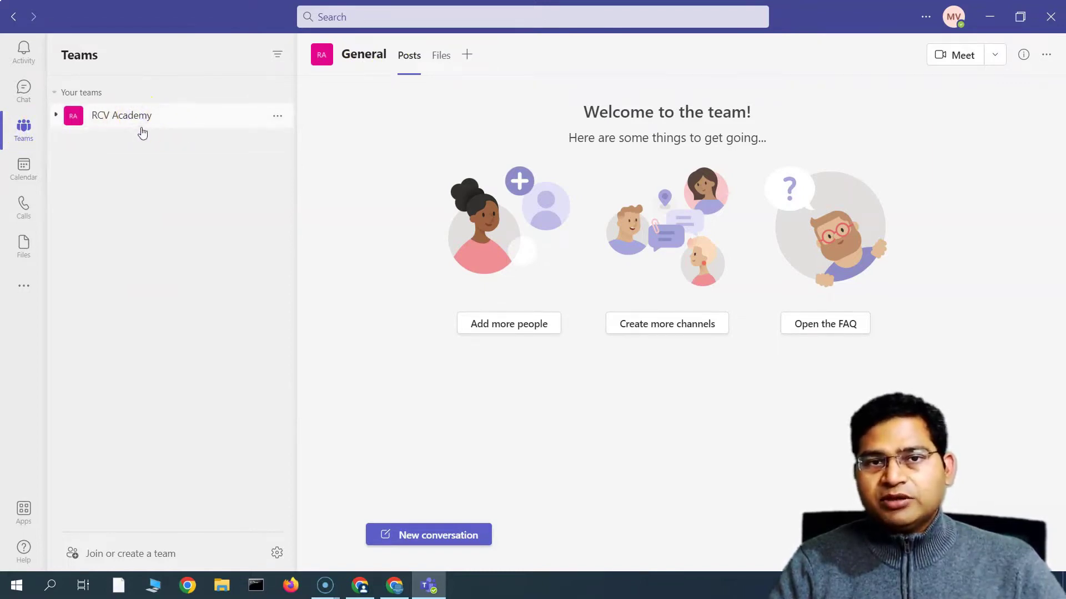
click(439, 58)
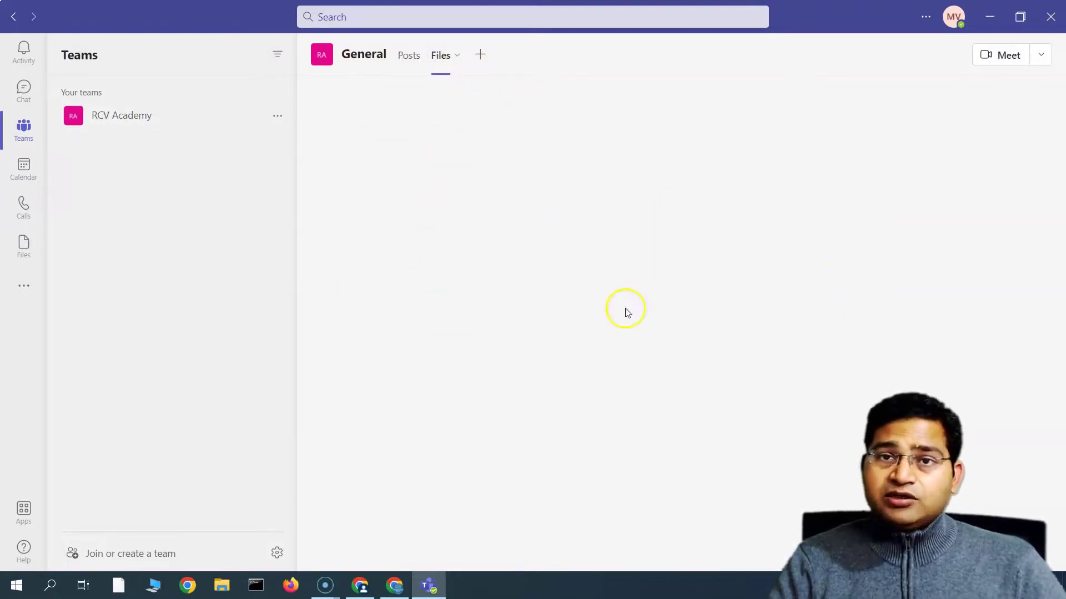
key(ctrl+2)
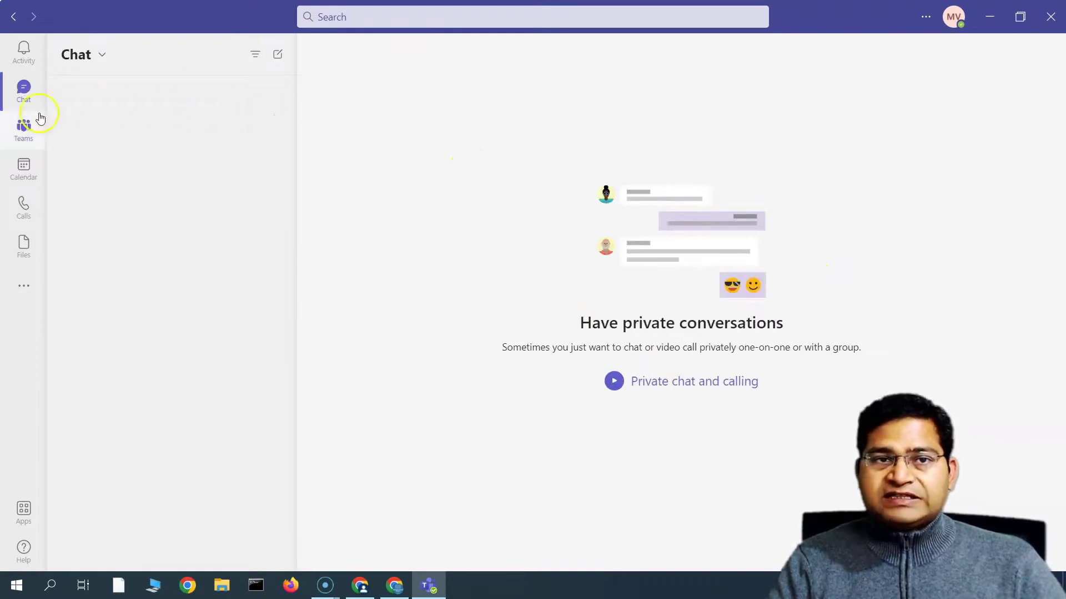
click(18, 138)
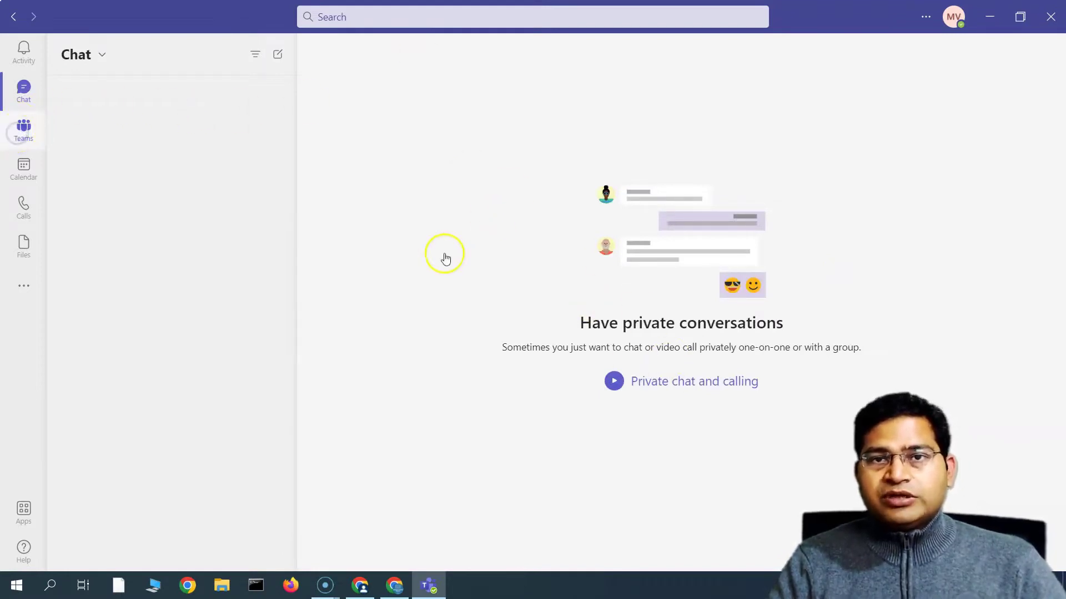